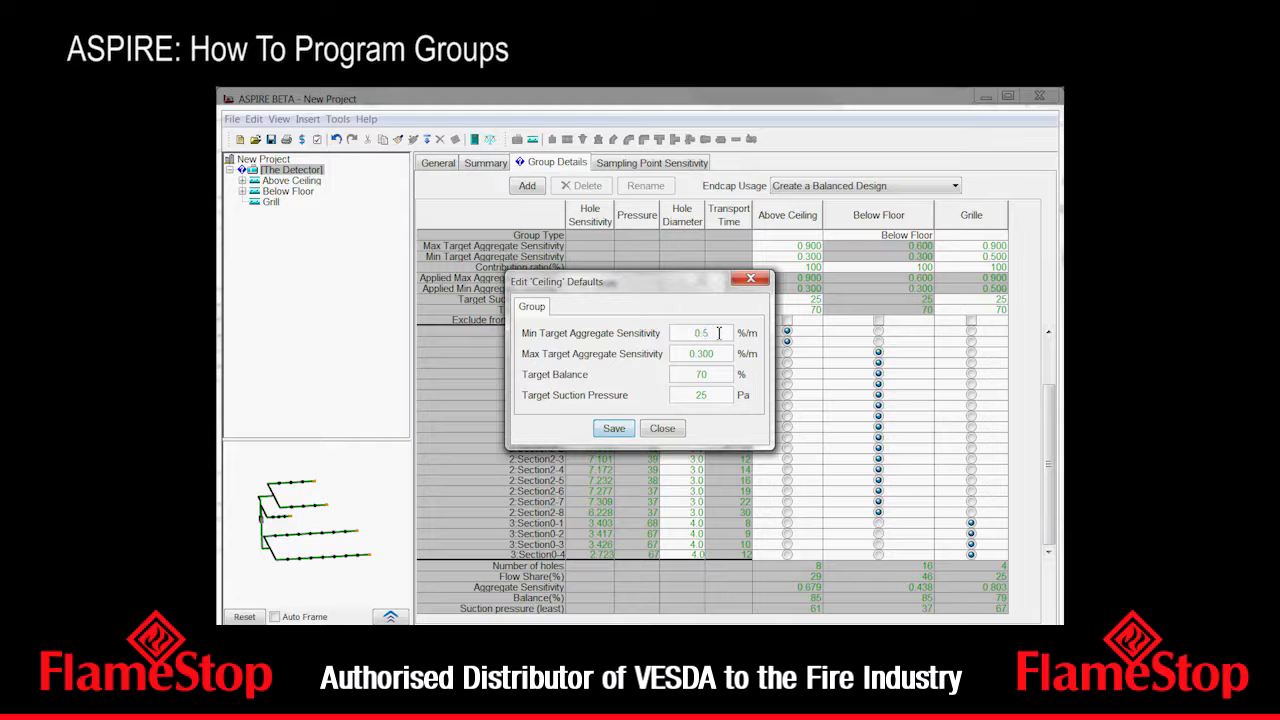
- Set the Ceiling defaults' maximum target aggregate sensitivity to 0.8 %/m, save the defaults and close the dialog
key("Tab")
type("0")
type(".9")
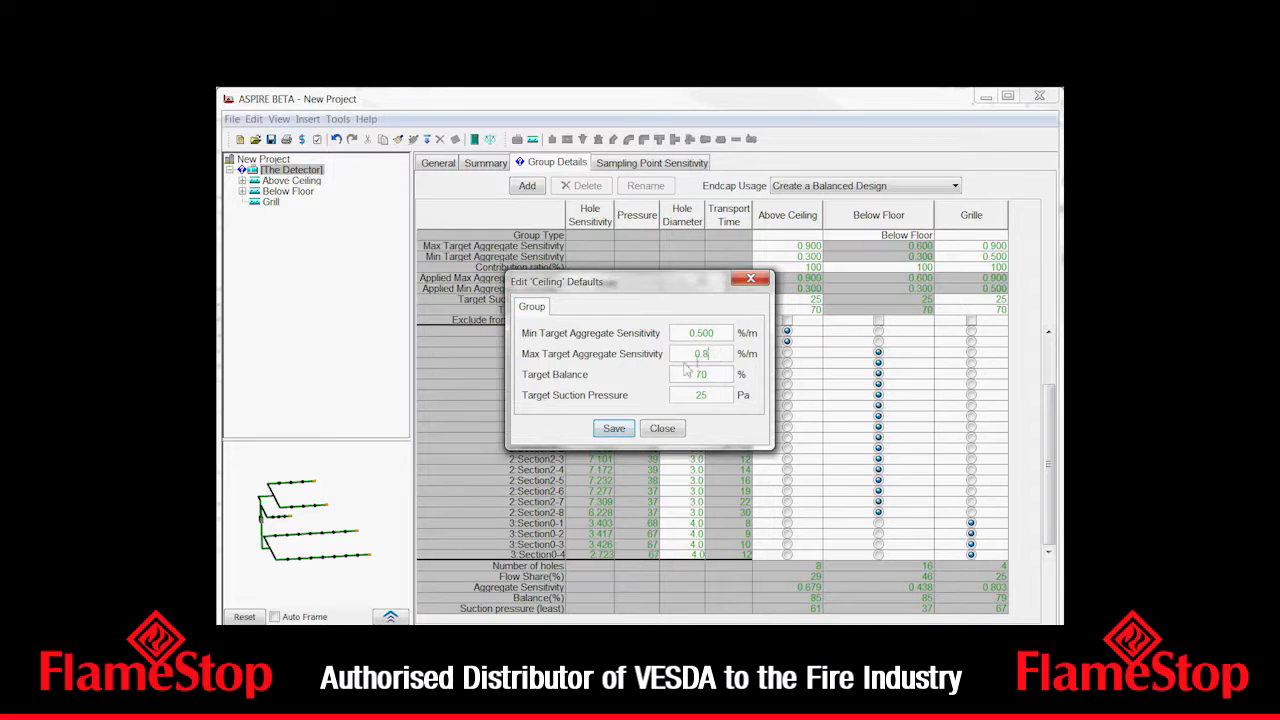
left_click(612, 428)
left_click(661, 428)
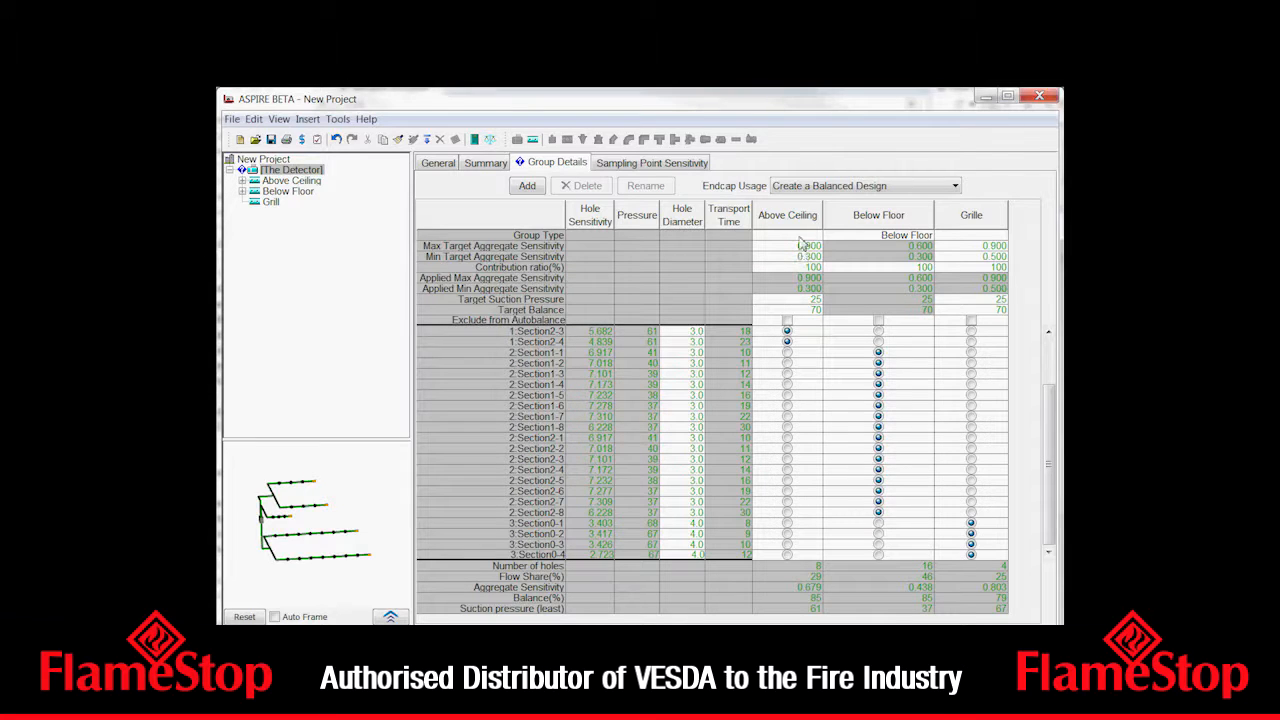
- Reselect the detector and assign the Ceiling group type to the Above Ceiling group
left_click(286, 160)
left_click(292, 171)
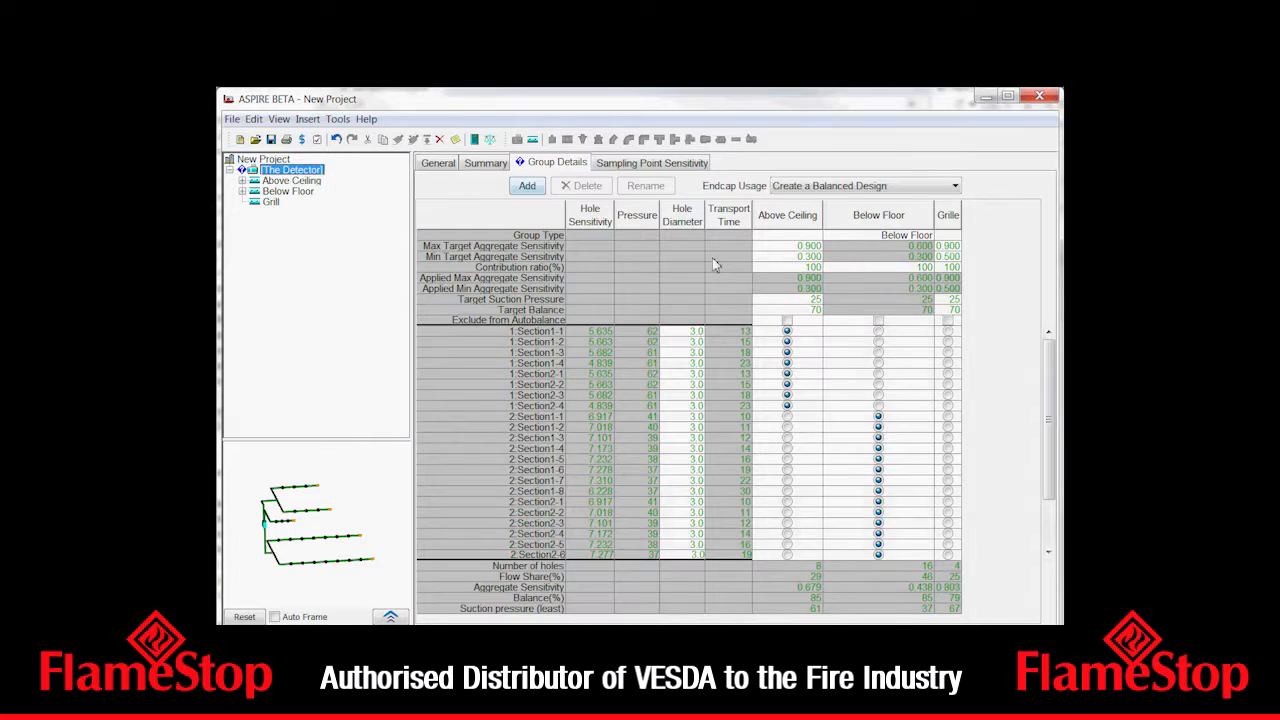
left_click(811, 240)
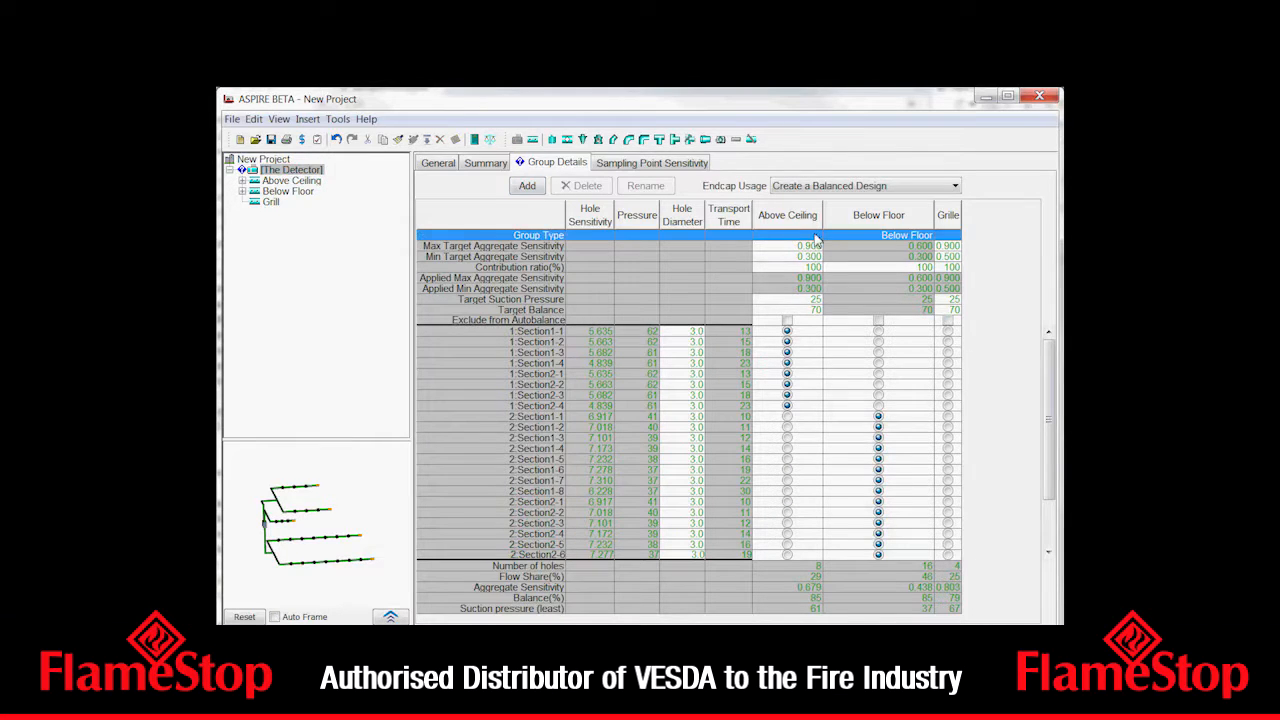
left_click(816, 238)
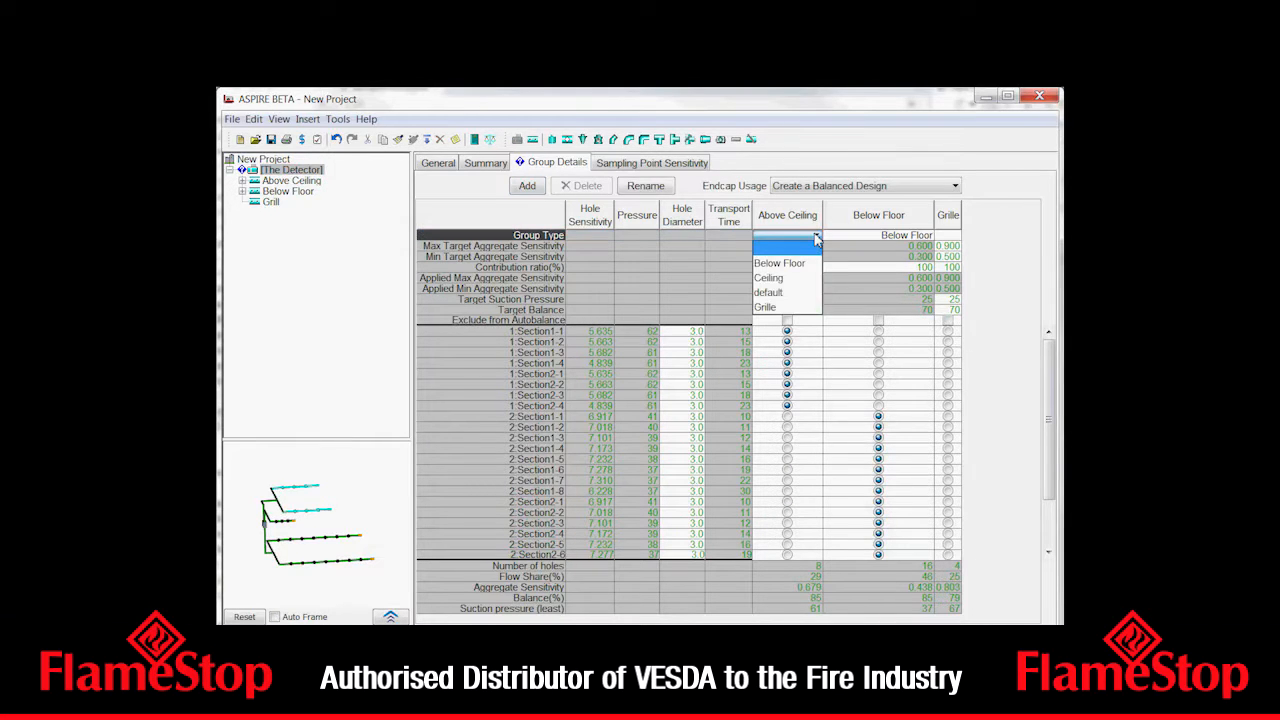
left_click(781, 279)
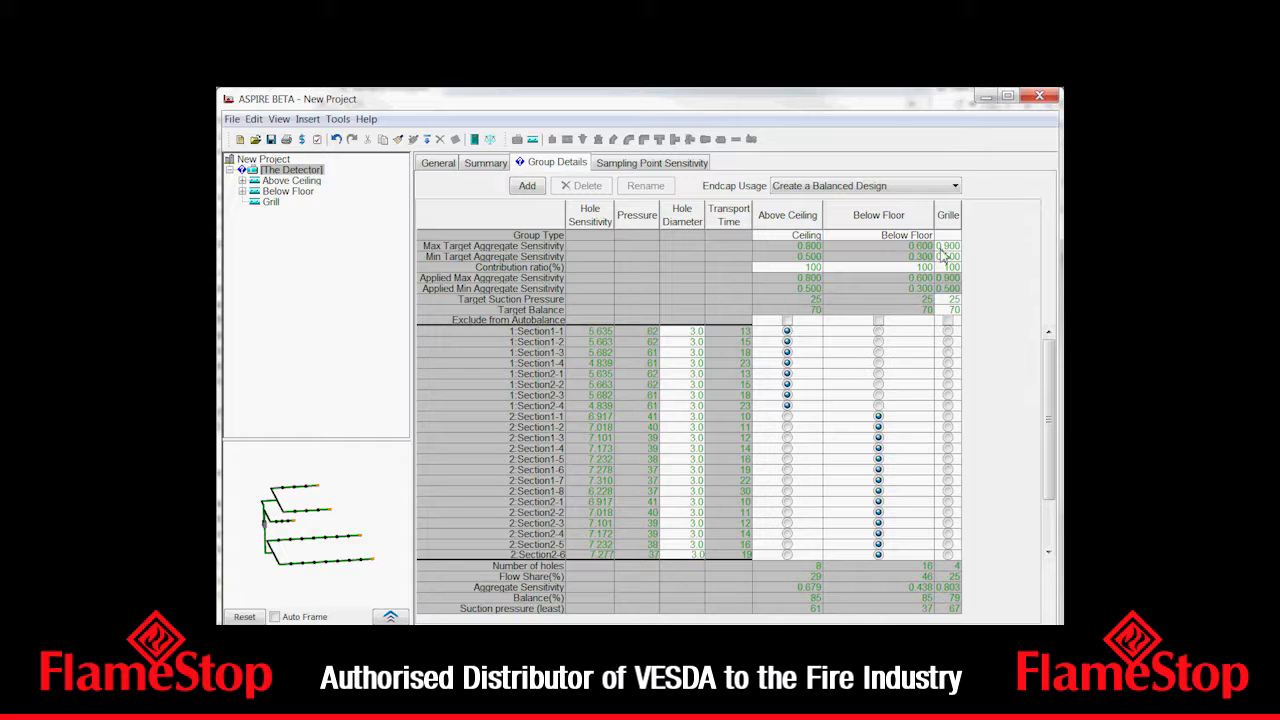
- Set the Above Ceiling group's contribution ratio to 50%
left_click(790, 247)
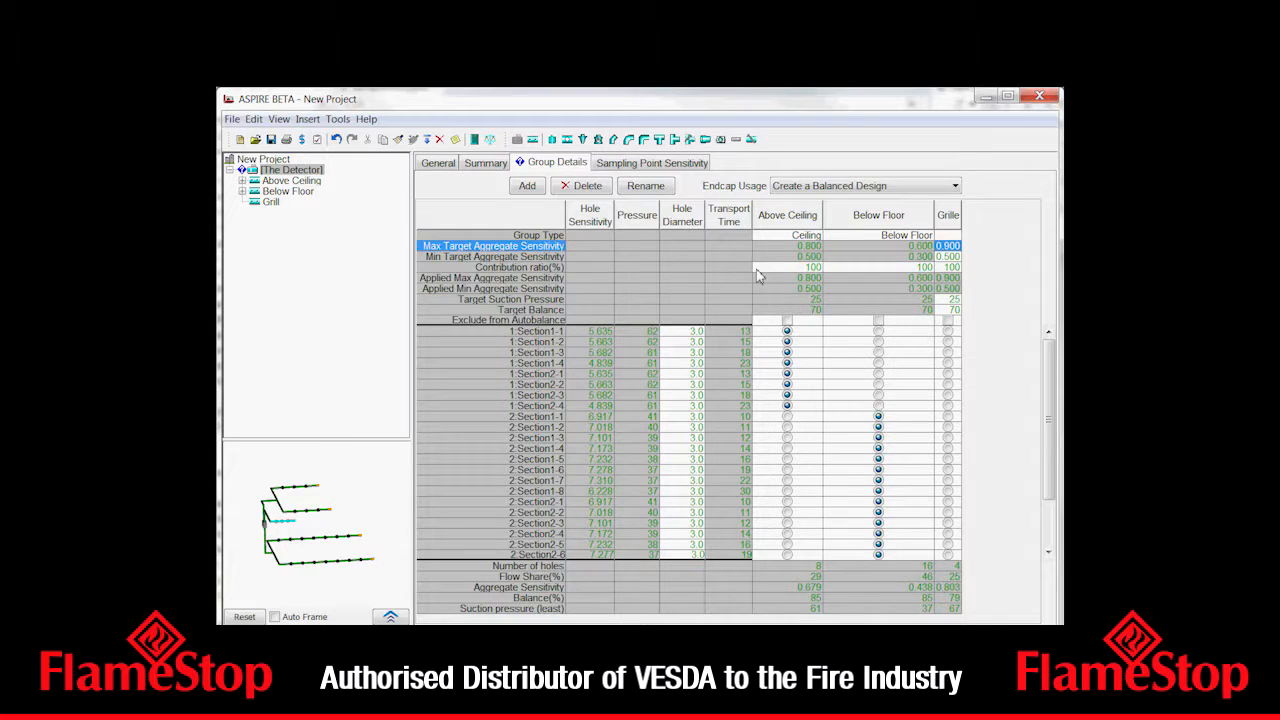
left_click(811, 270)
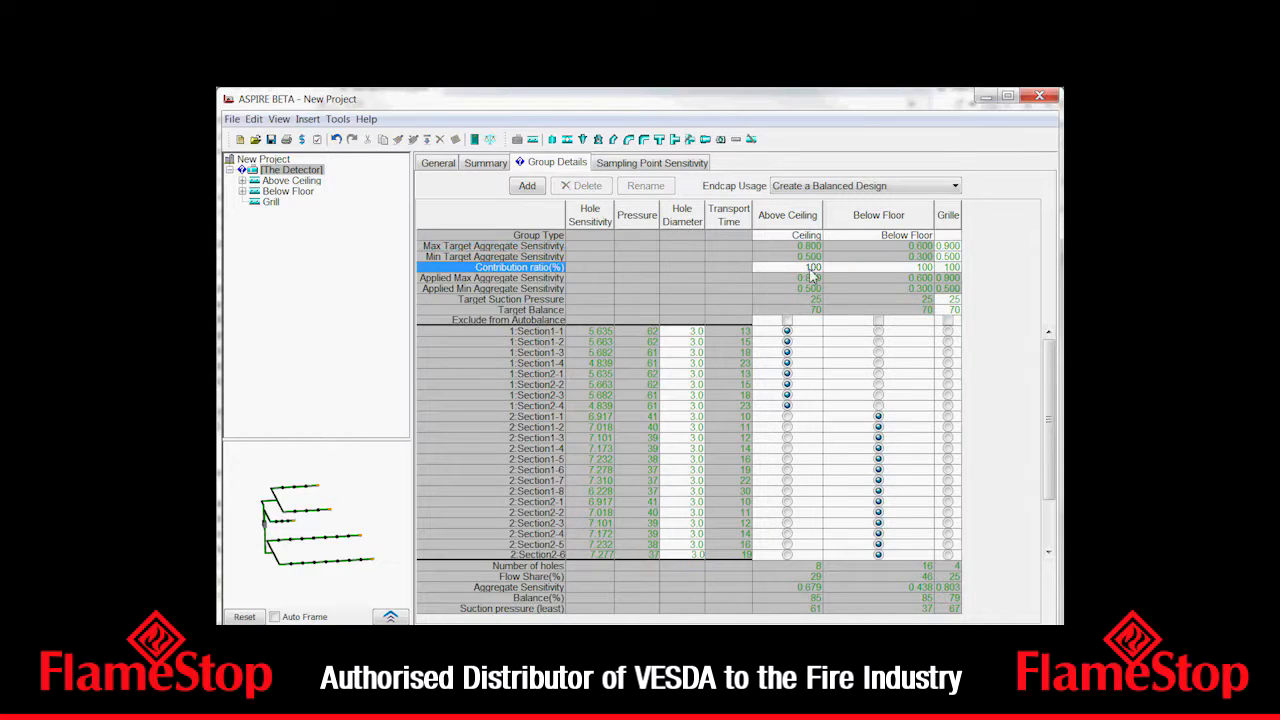
type("50")
key("Return")
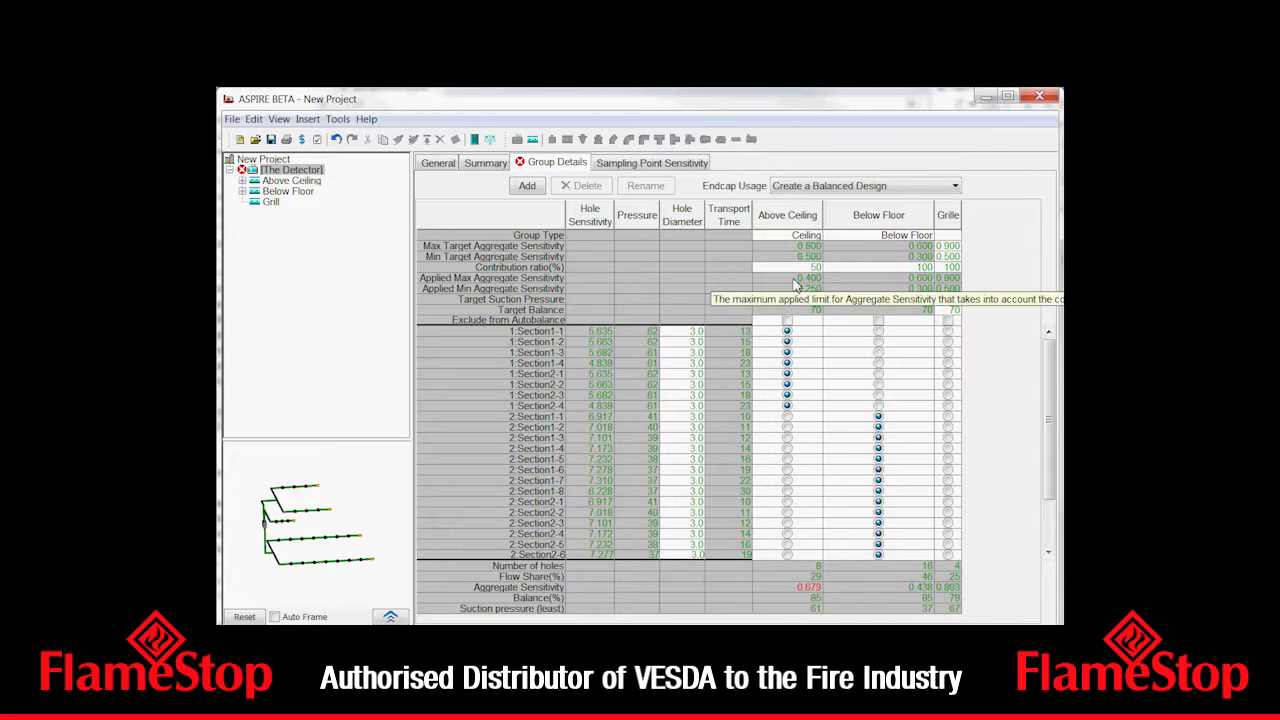
- Try an 80% contribution ratio for the Above Ceiling group and restore it to 100%
left_click(806, 268)
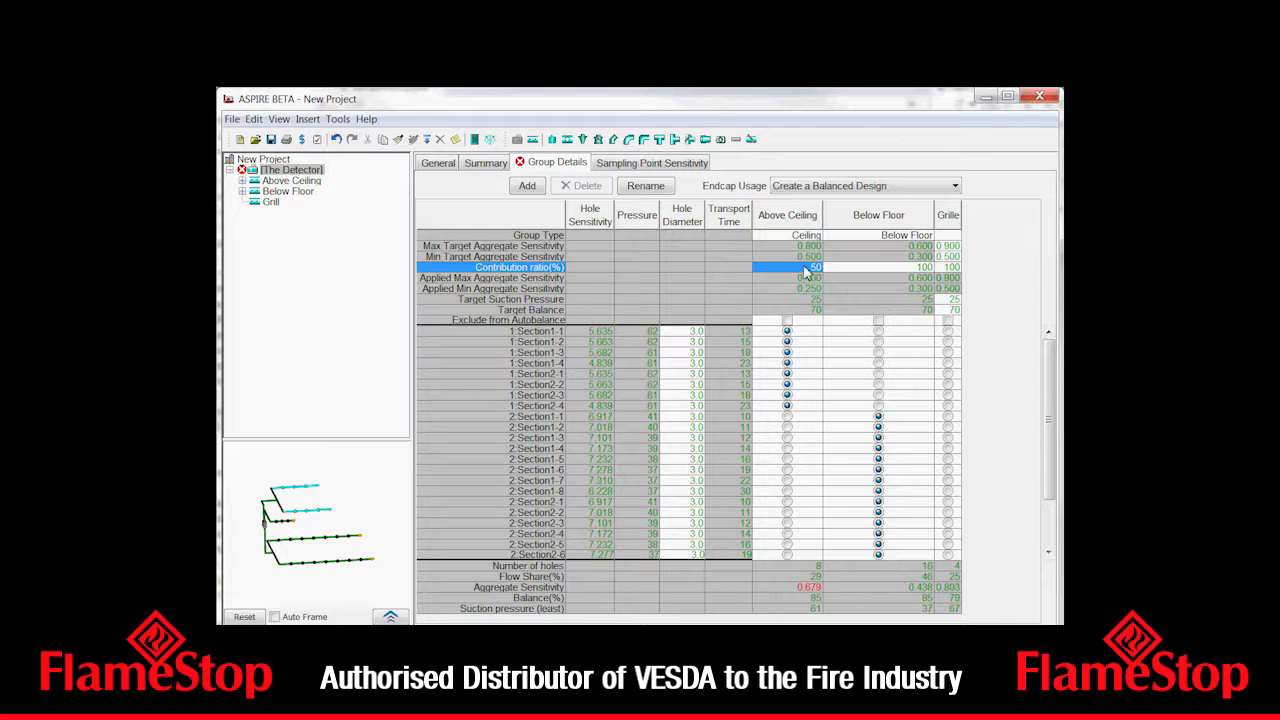
double_click(807, 270)
type("80")
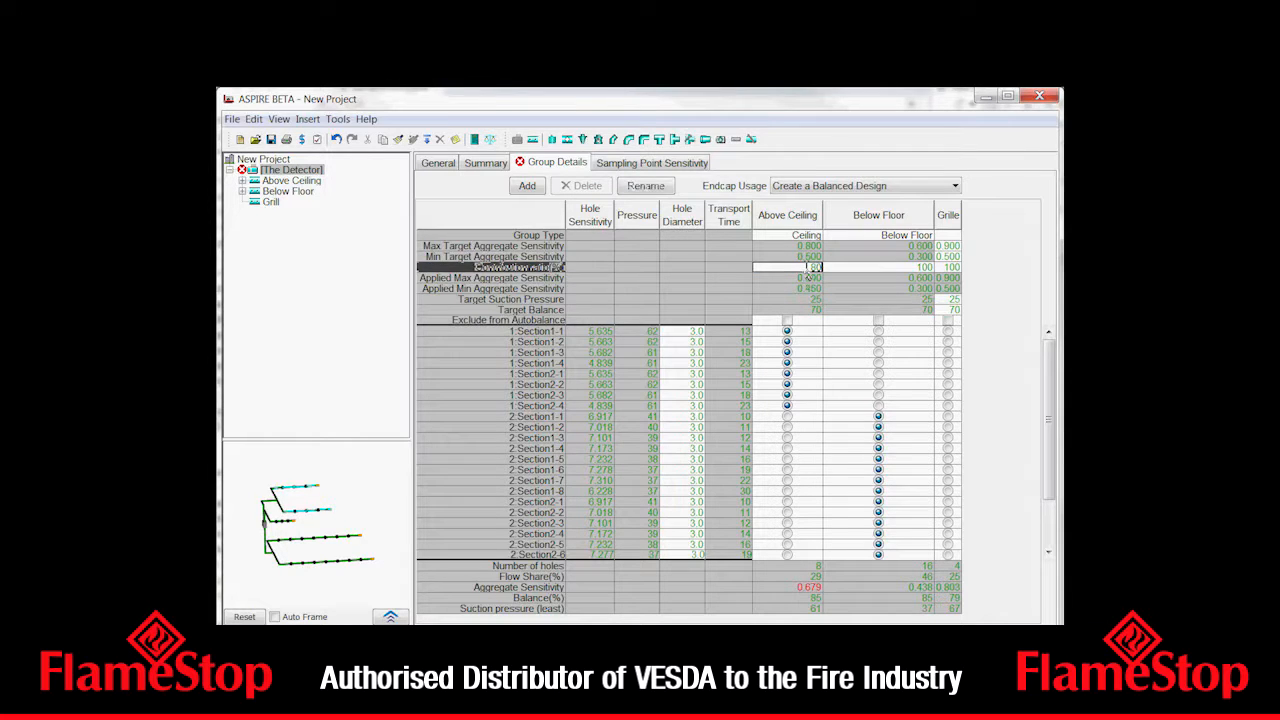
key("Return")
double_click(807, 269)
type("100")
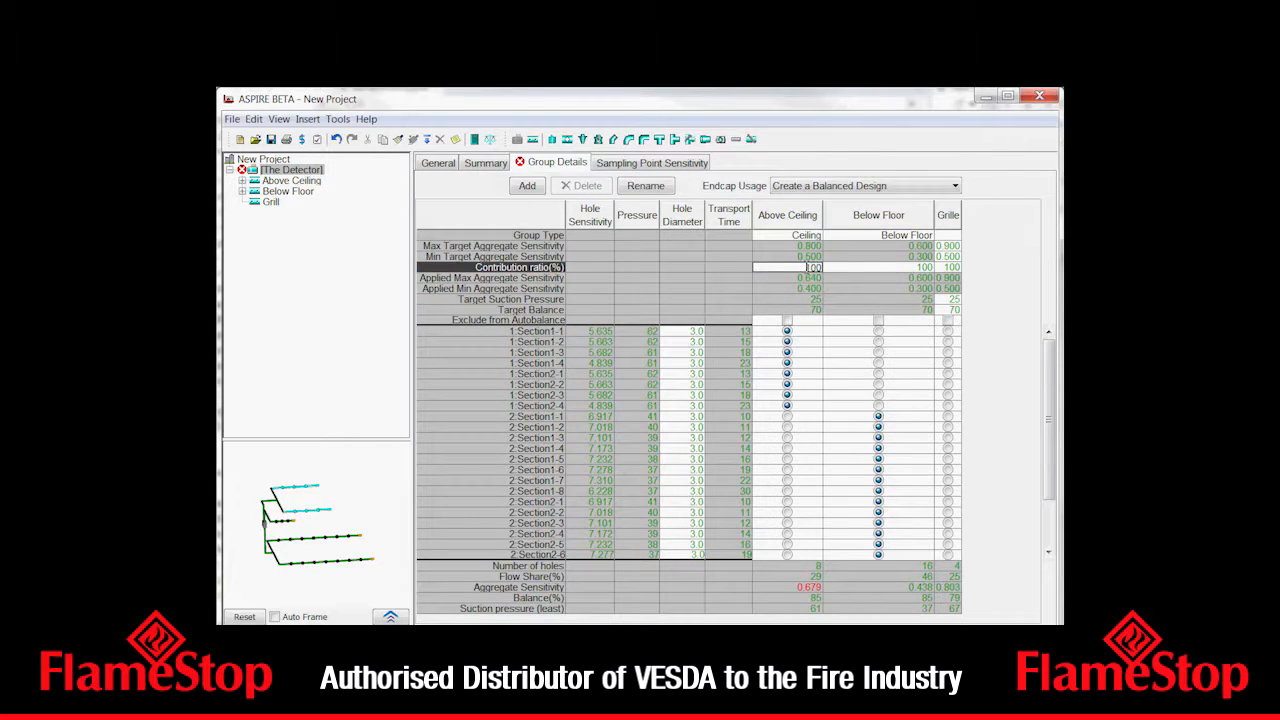
key("Return")
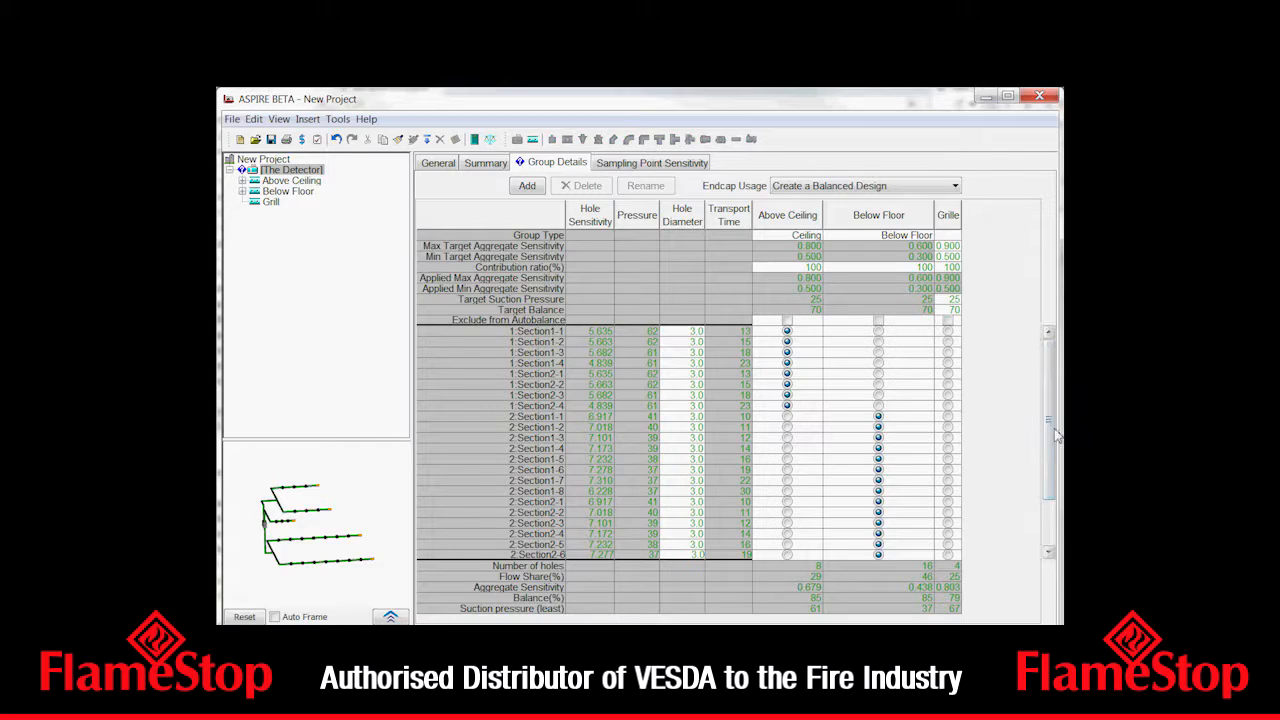
- Widen the application window slightly and enlarge the Grille column in the group table
scroll(1041, 503, "down", 3)
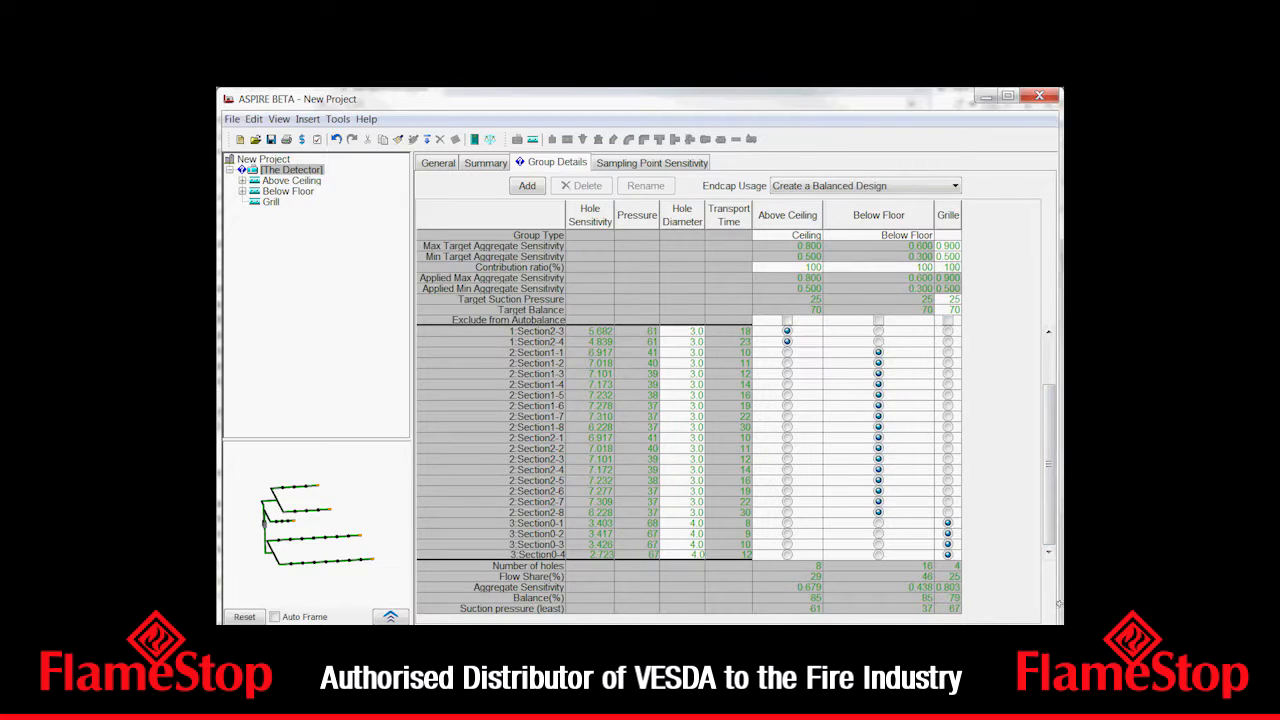
left_click_drag(1057, 604, 1077, 604)
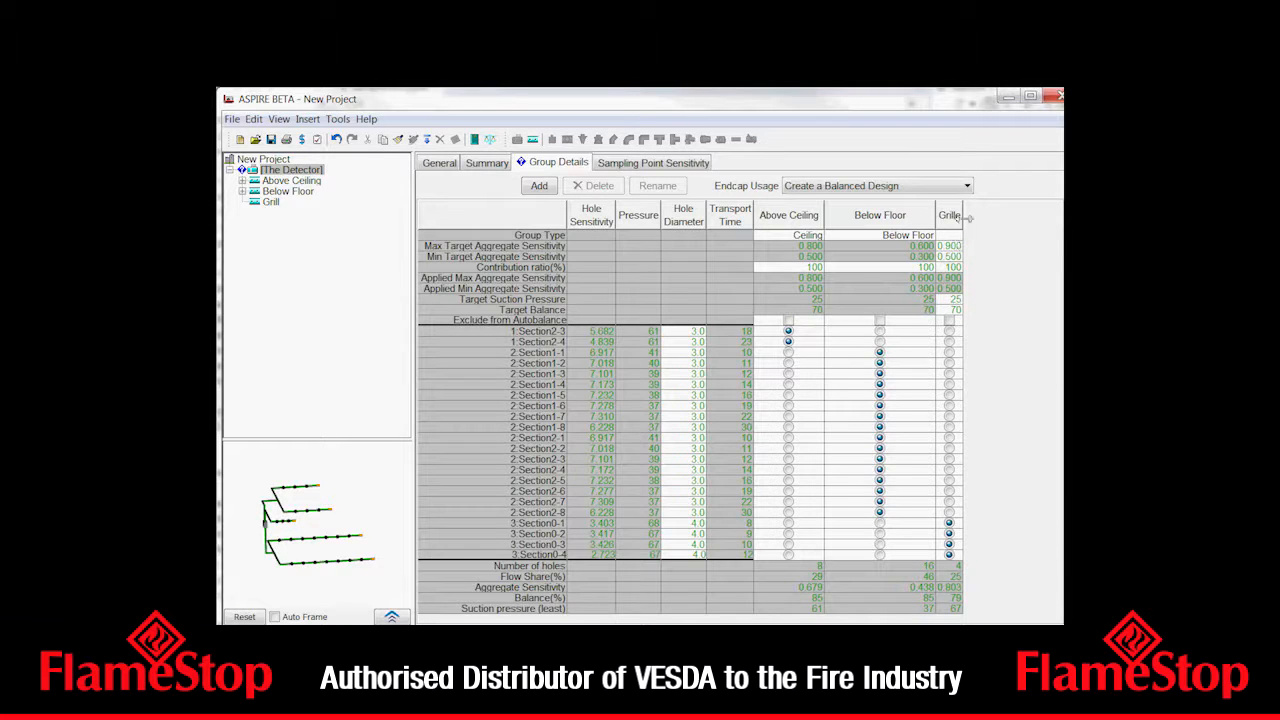
left_click_drag(963, 215, 1005, 222)
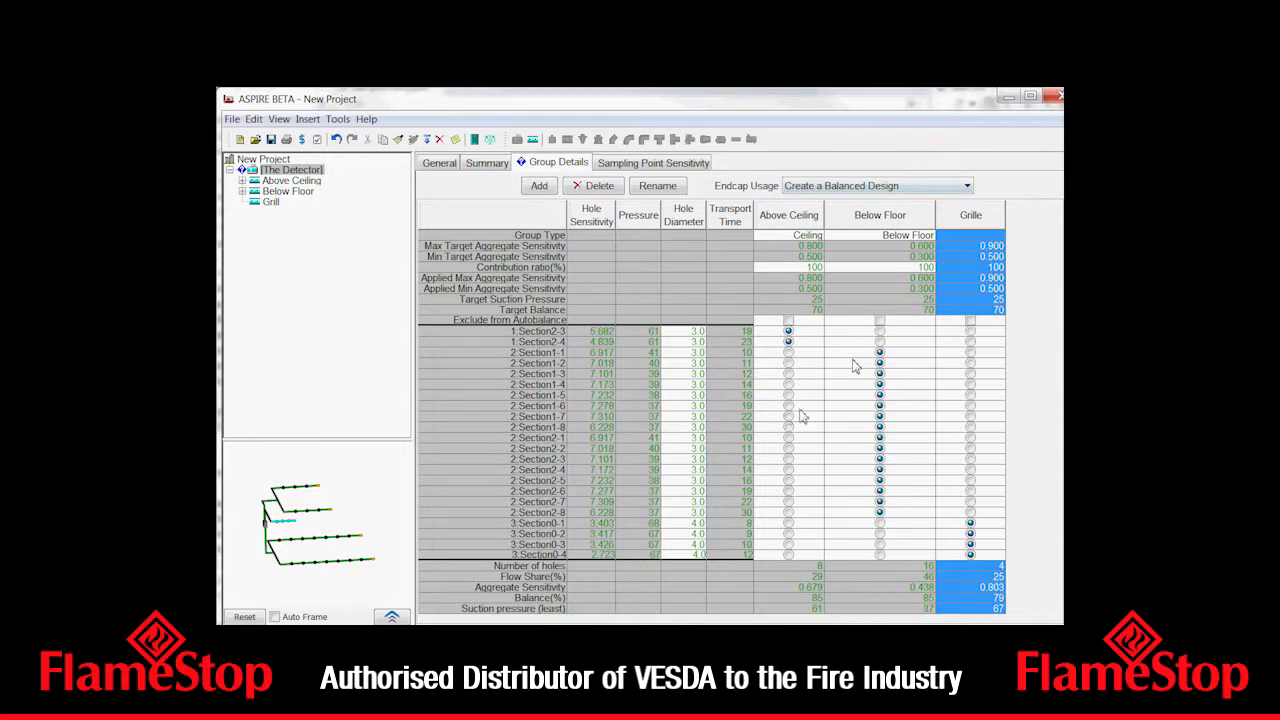
- Change the endcap usage to Use Endcaps to reduce Transport Time
mouse_move(720, 259)
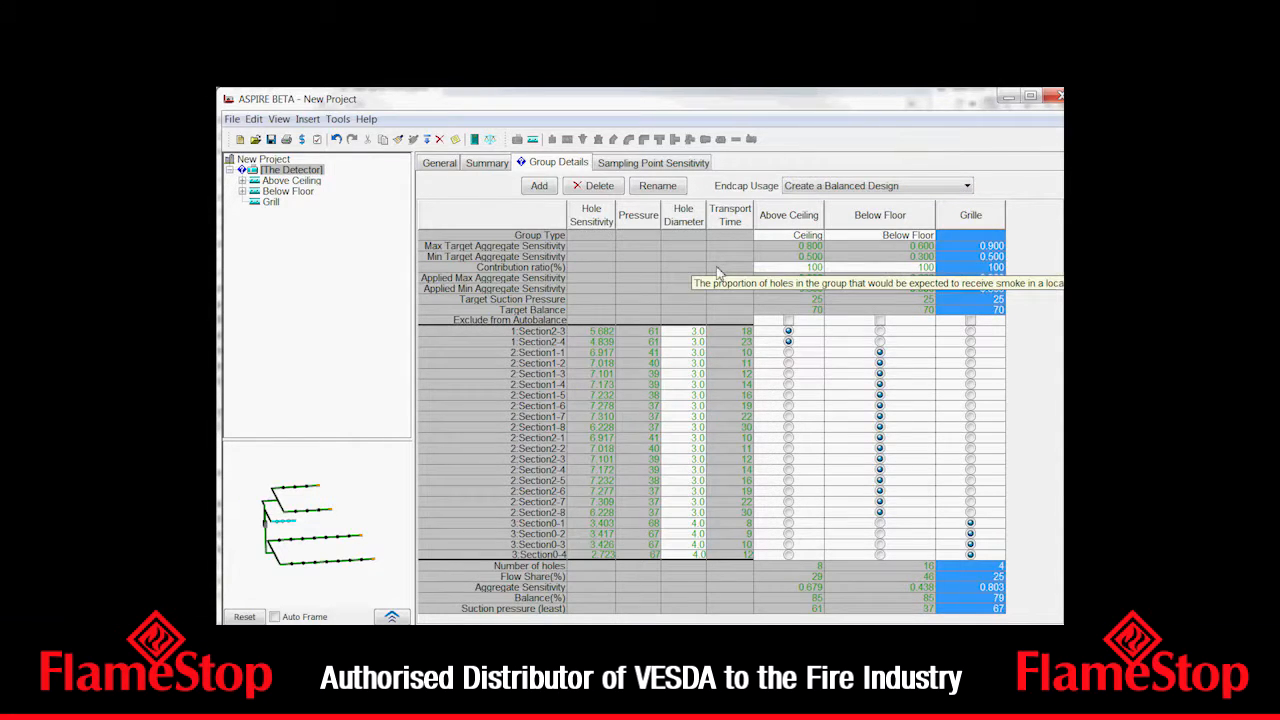
mouse_move(737, 346)
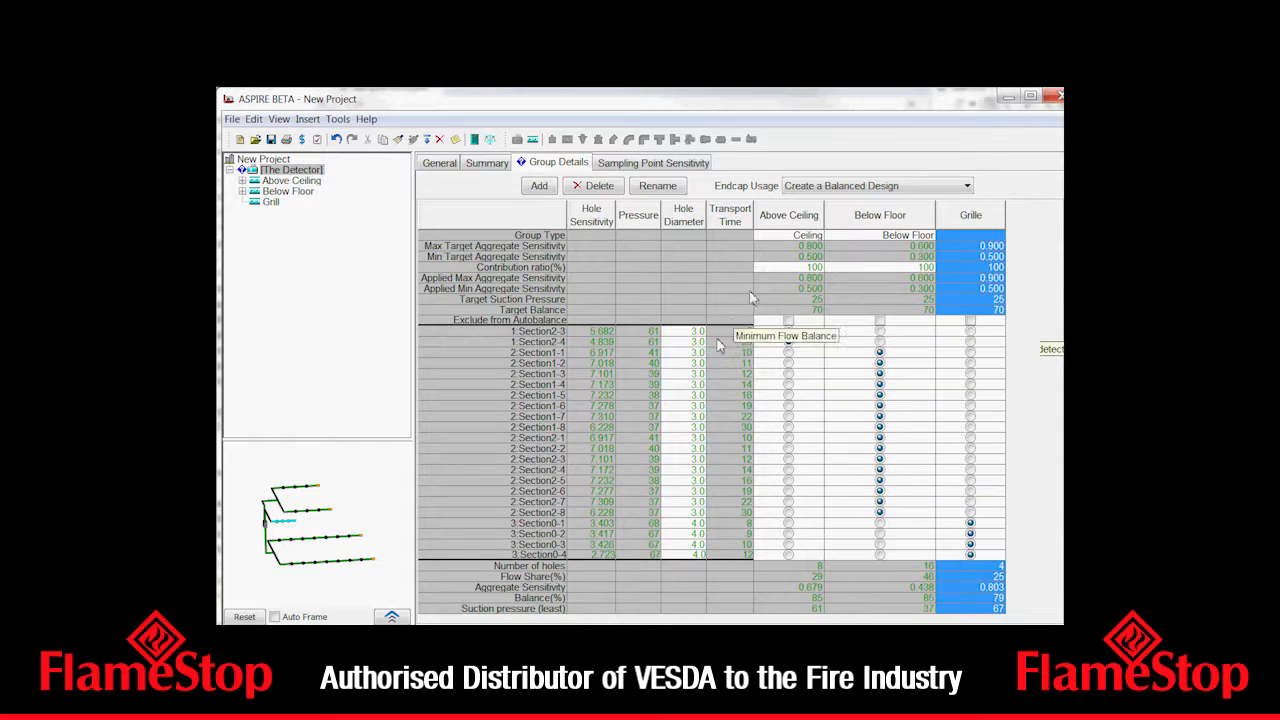
mouse_move(855, 196)
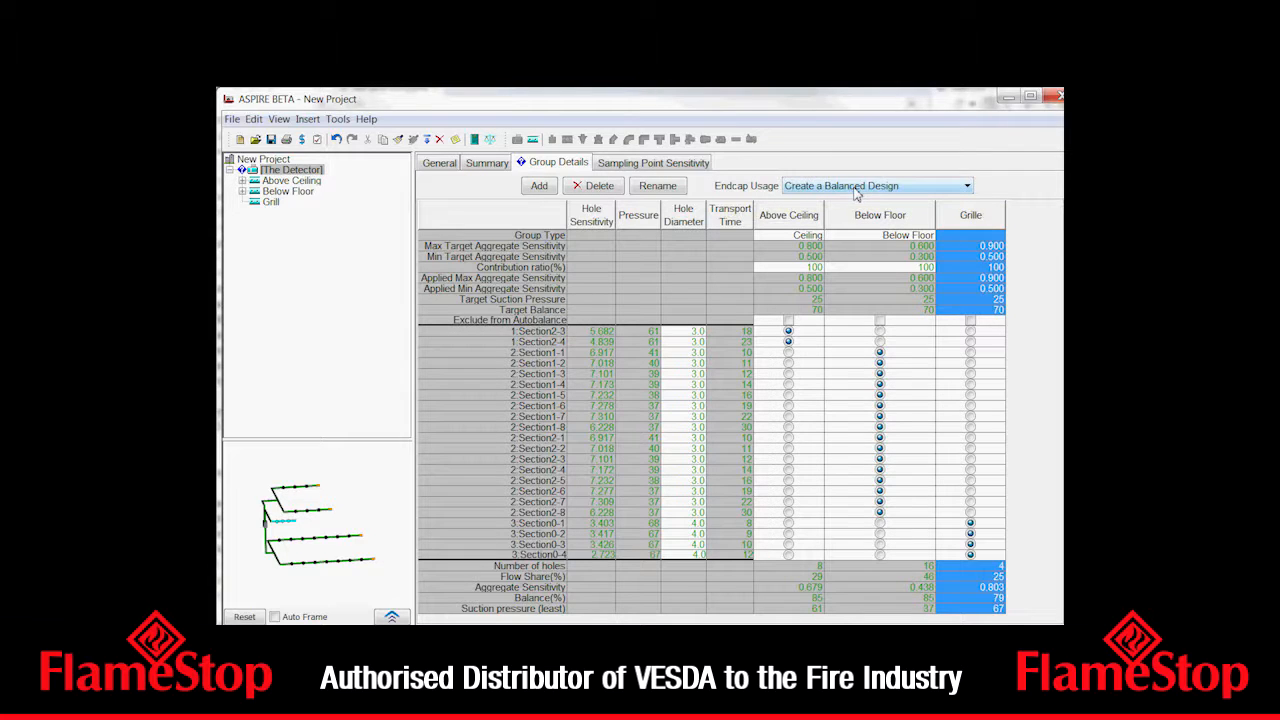
left_click(963, 190)
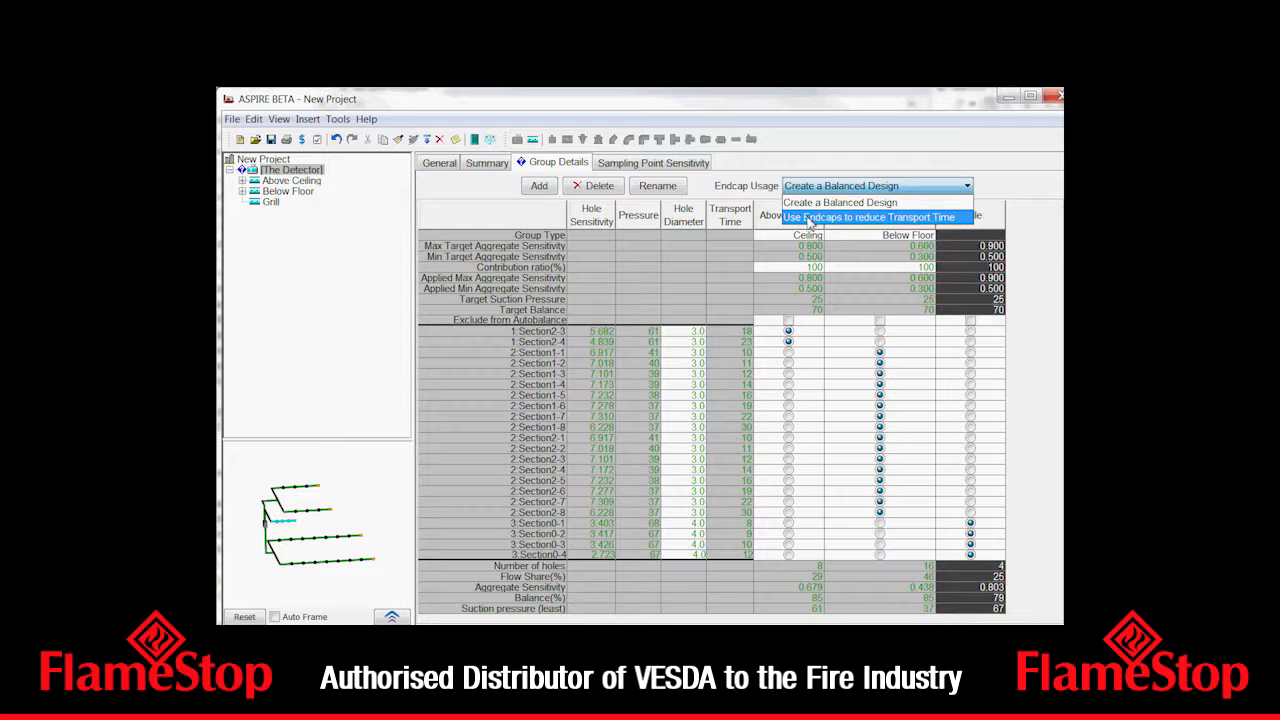
left_click(808, 219)
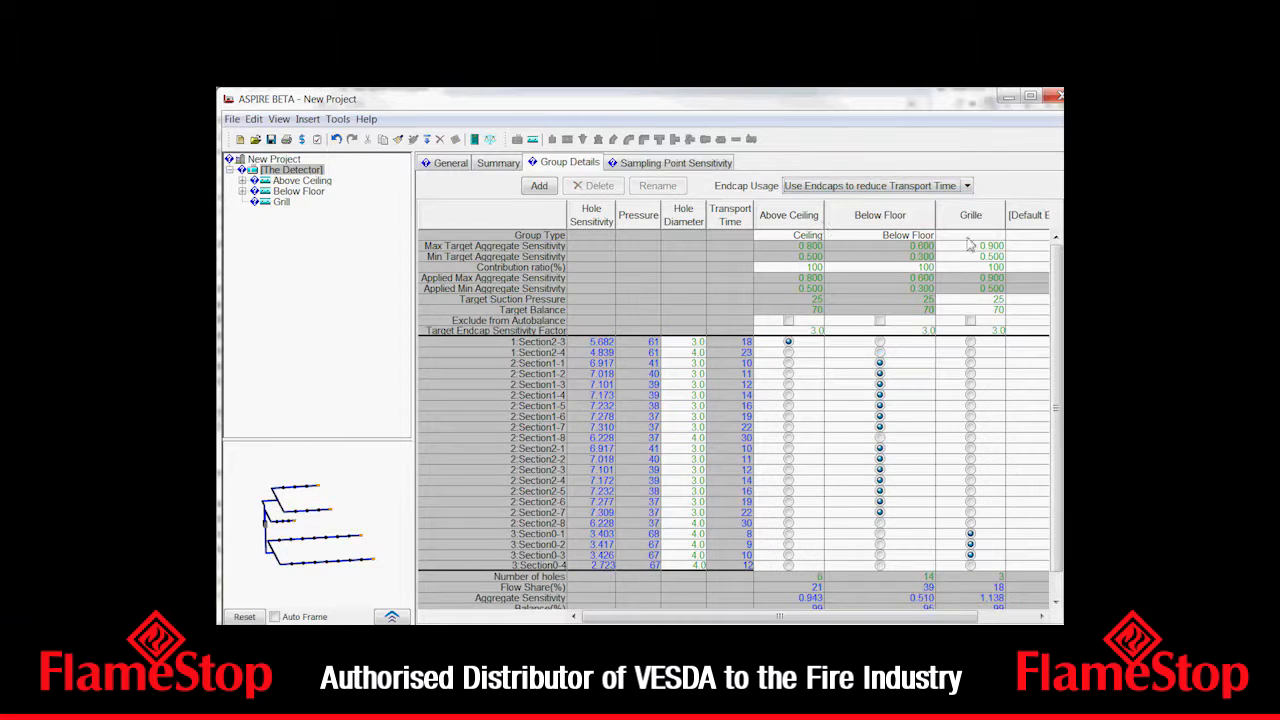
- Examine the Default End Cap Group's settings and locate endcap holes 3:Section0-4 and 2:Section2-8 in the pipe network preview
left_click(1041, 616)
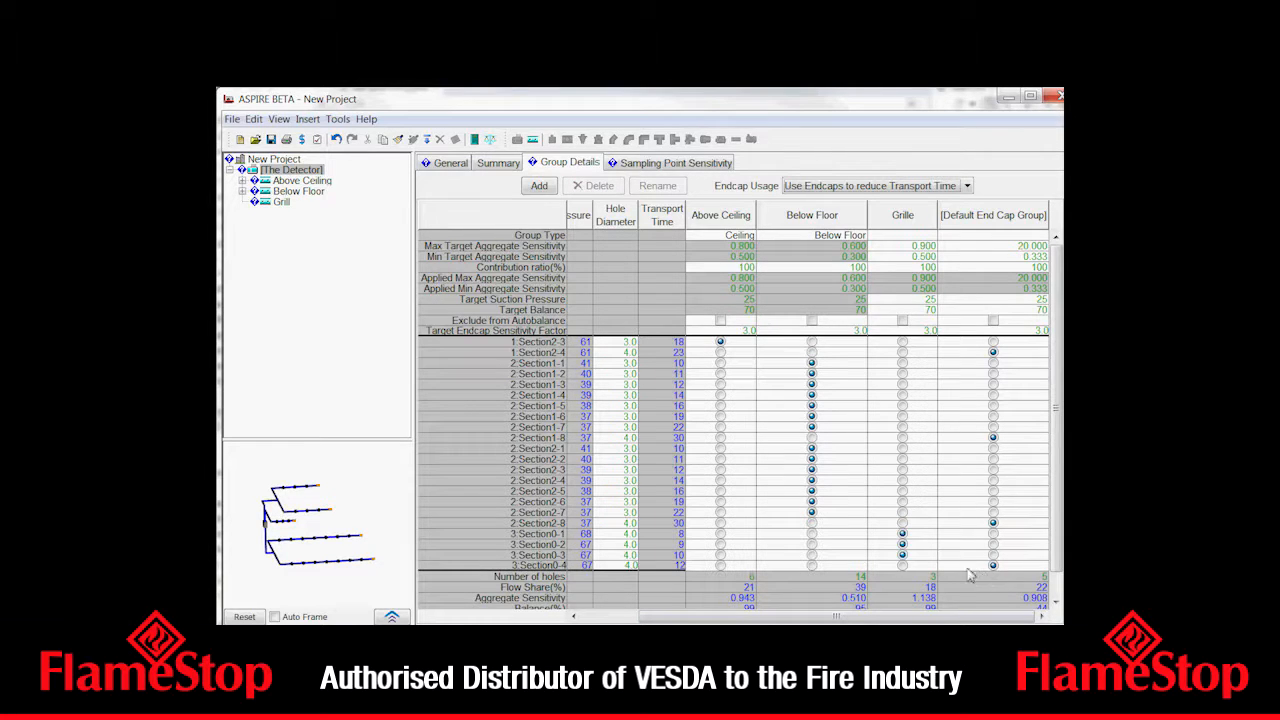
left_click(537, 566)
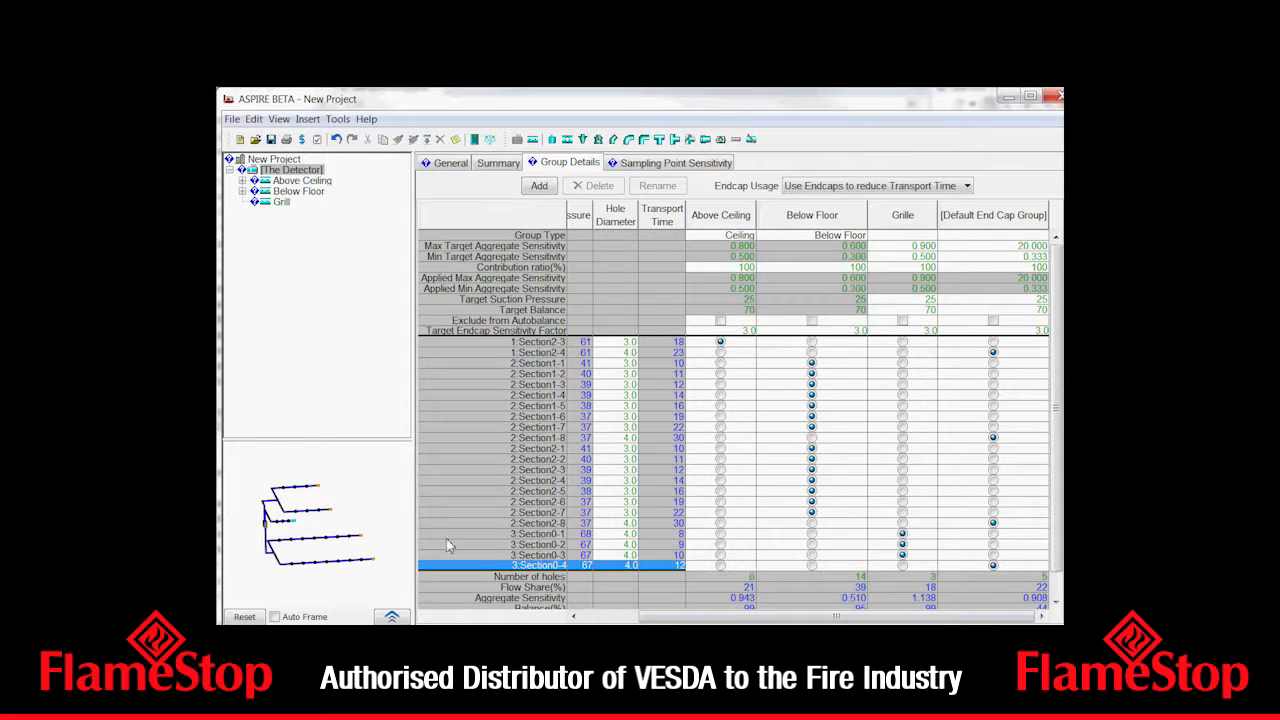
left_click(370, 567)
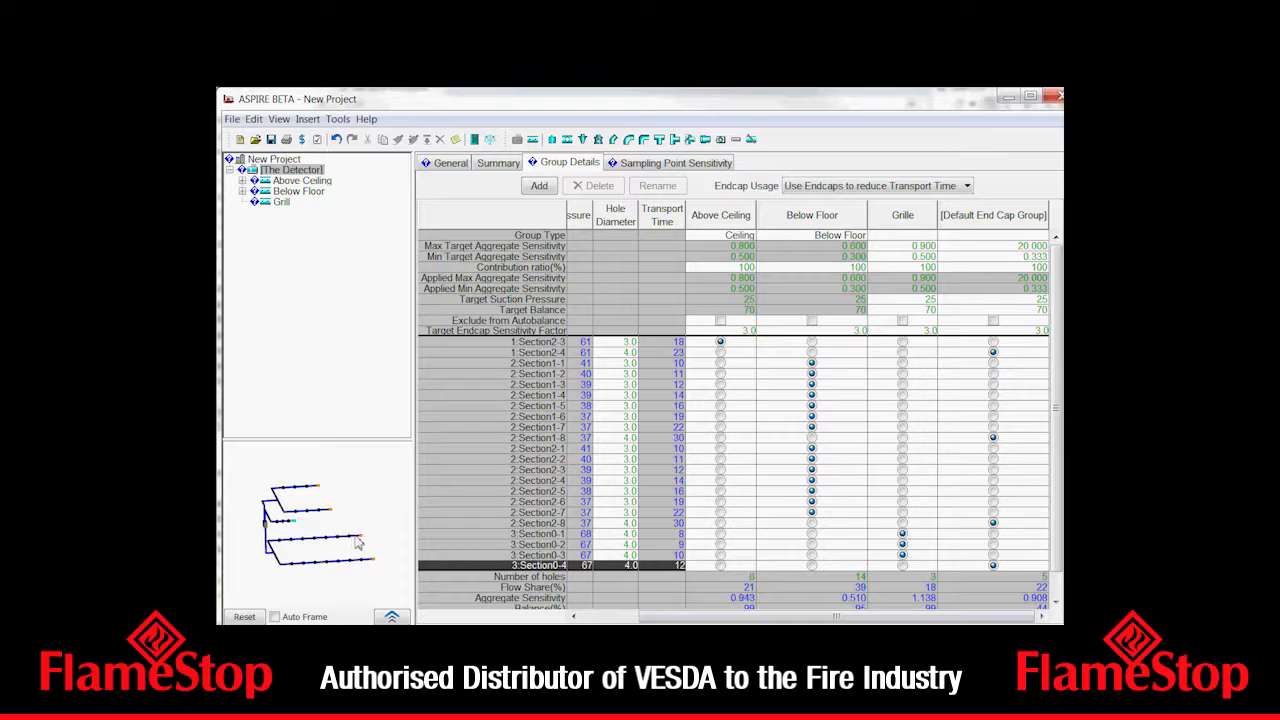
left_click(357, 539)
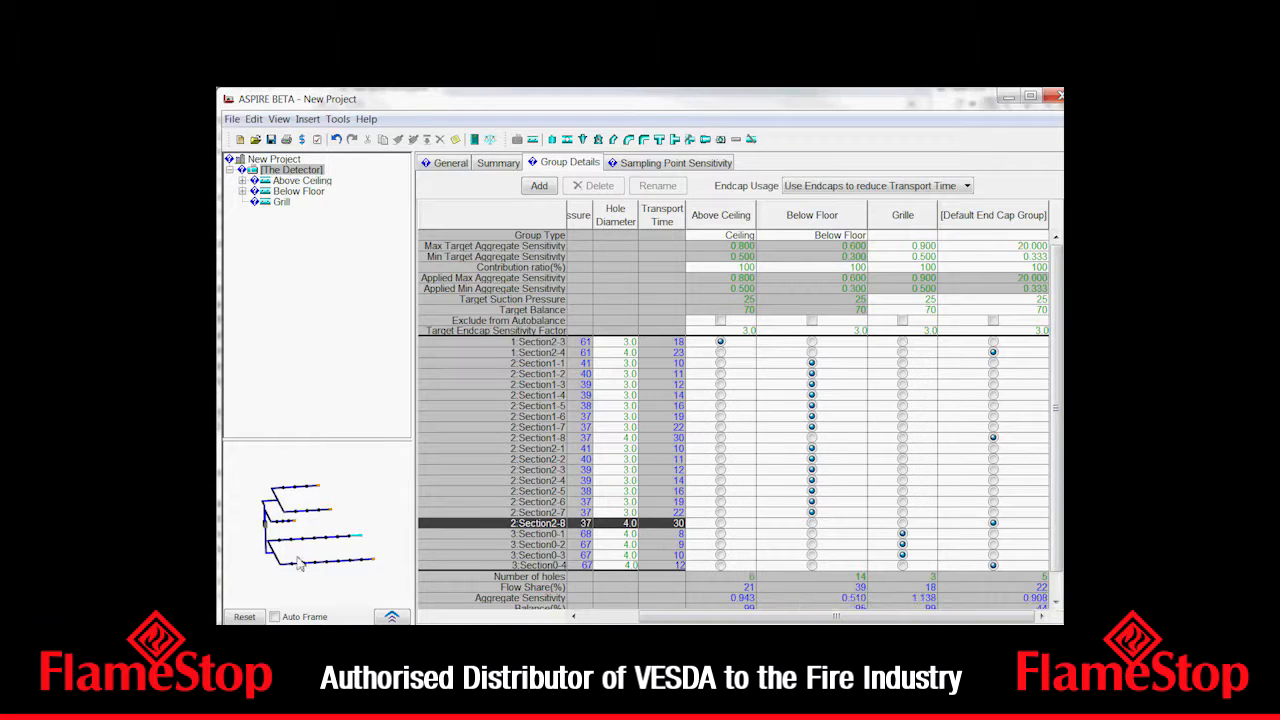
mouse_move(1057, 452)
left_mouse_down()
mouse_move(1057, 503)
mouse_move(1057, 455)
left_mouse_up()
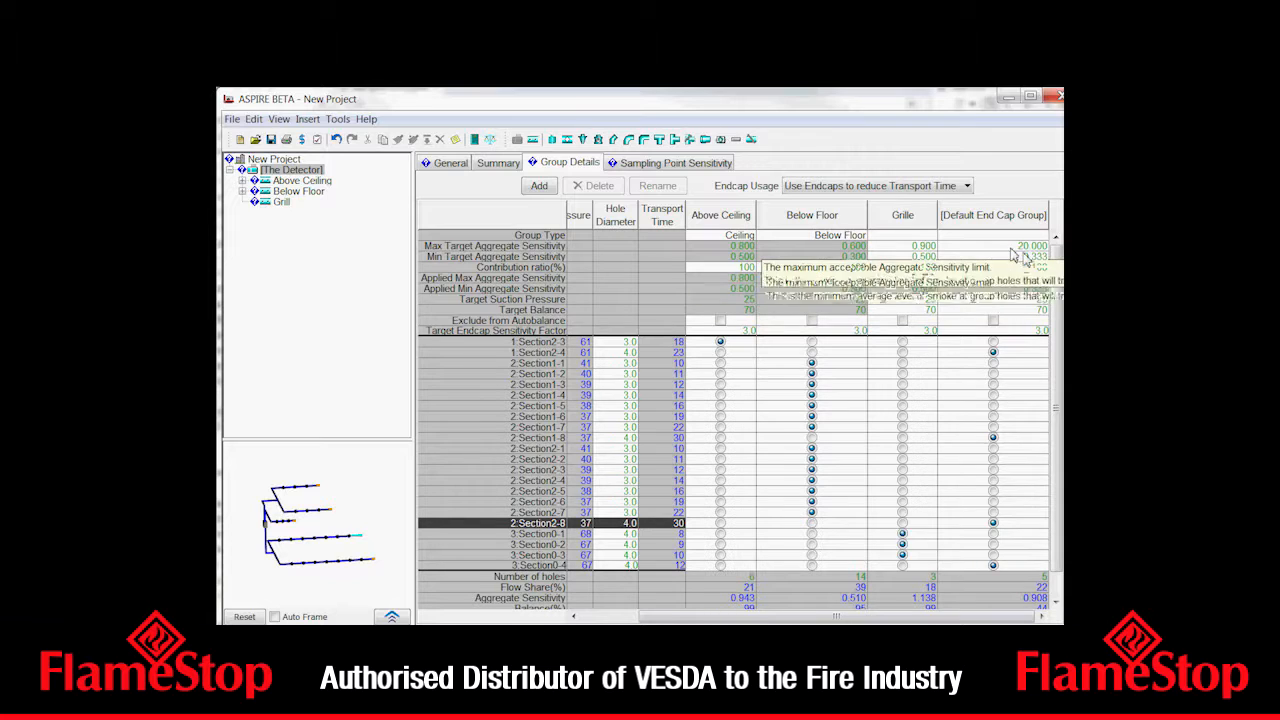
scroll(1050, 498, "down", 1)
scroll(1050, 498, "up", 1)
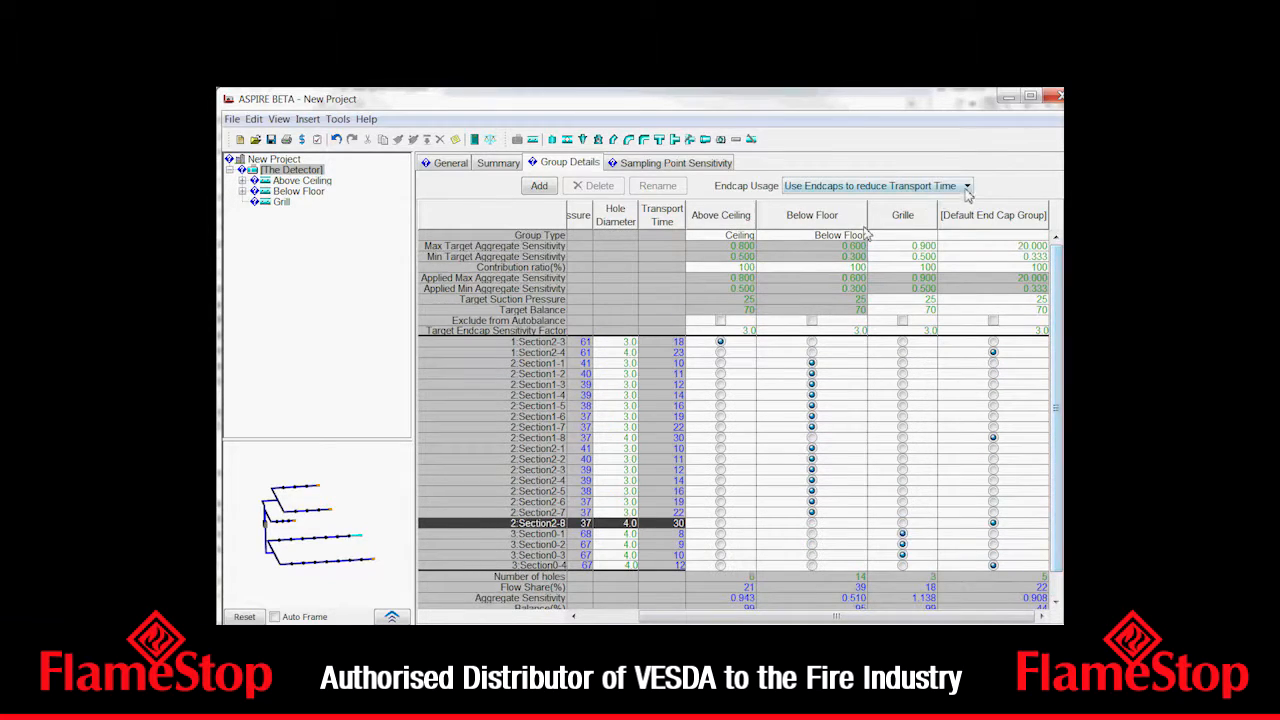
- Return endcap usage to Create a Balanced Design and reassign 3:Section0-4 to Grille and 2:Section2-8 and 2:Section1-8 to Below Floor
left_click(966, 190)
left_click(925, 203)
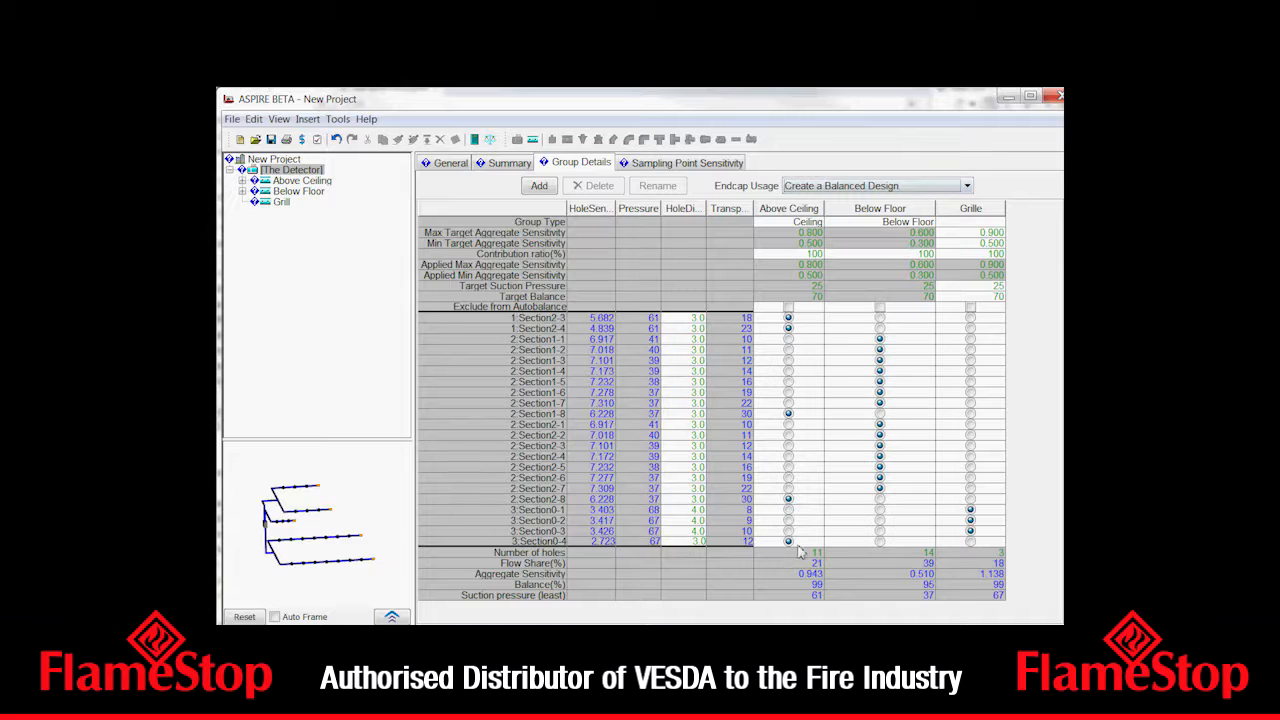
left_click(973, 545)
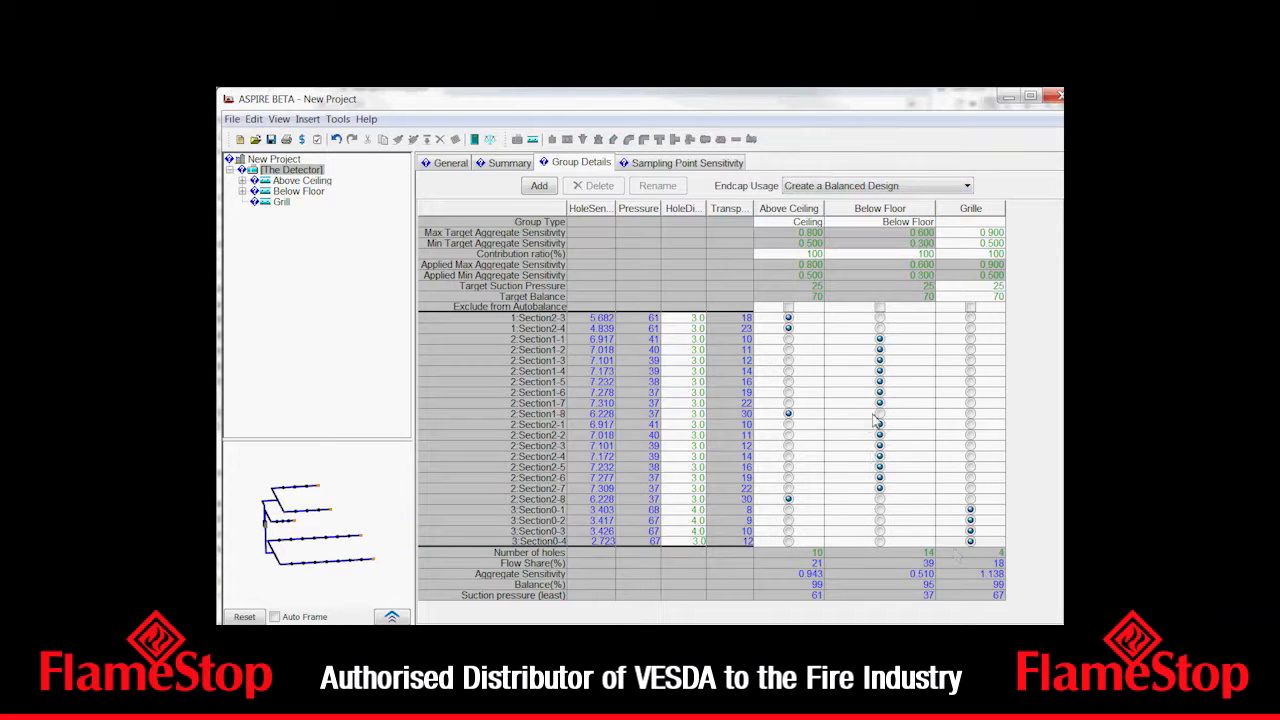
left_click(880, 499)
left_click(880, 413)
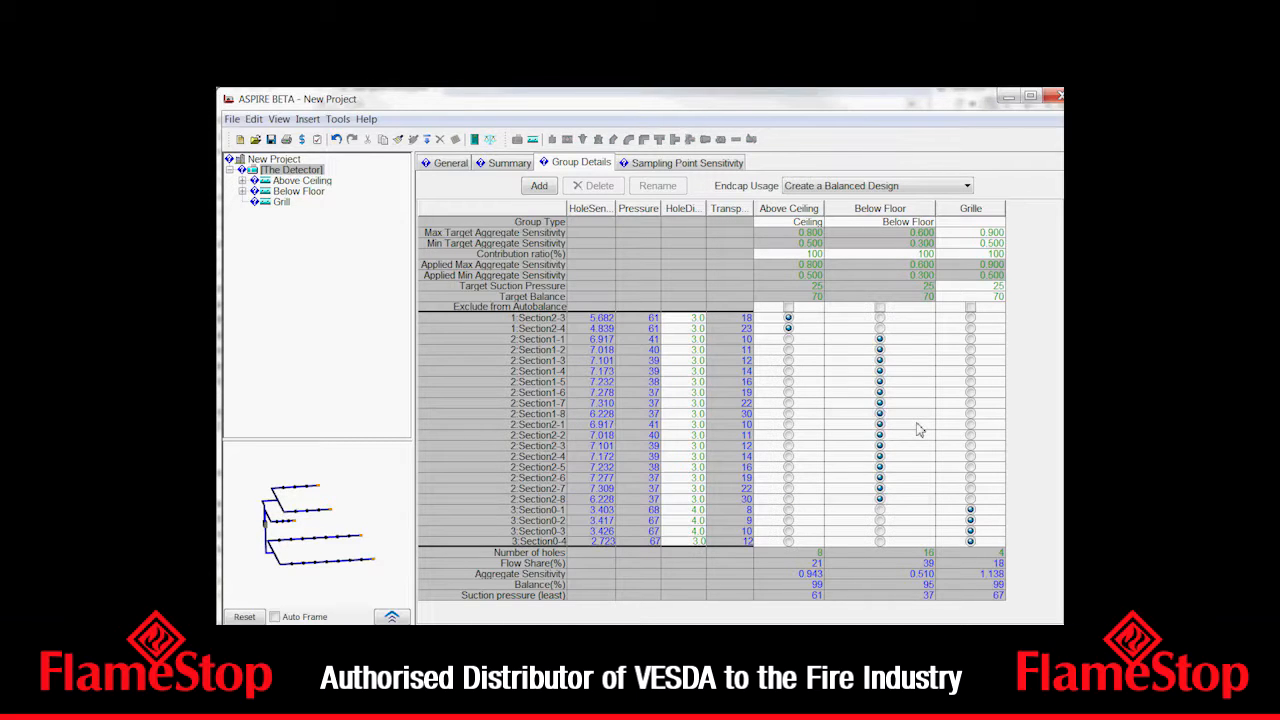